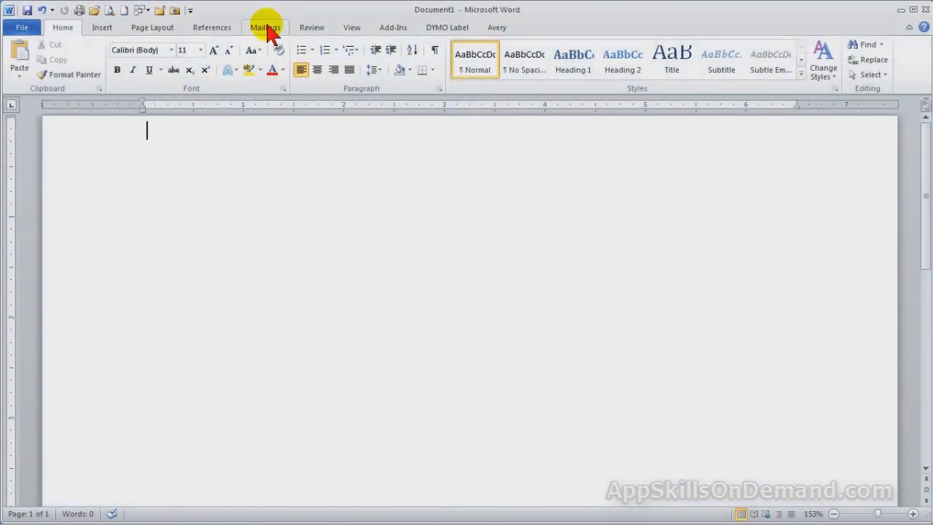
- Open the envelope setup and set the printer's envelope feeding to face down with the fourth feed method
left_click(266, 29)
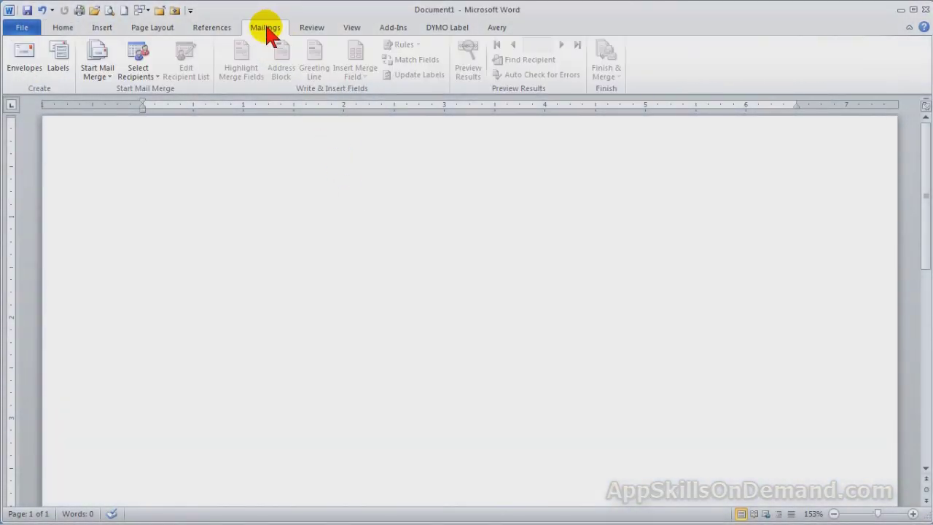
left_click(29, 68)
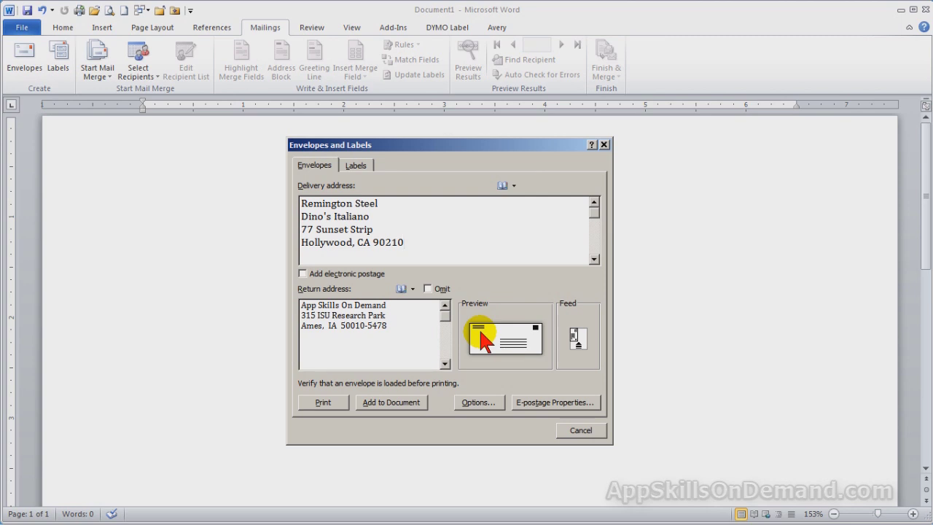
left_click(579, 357)
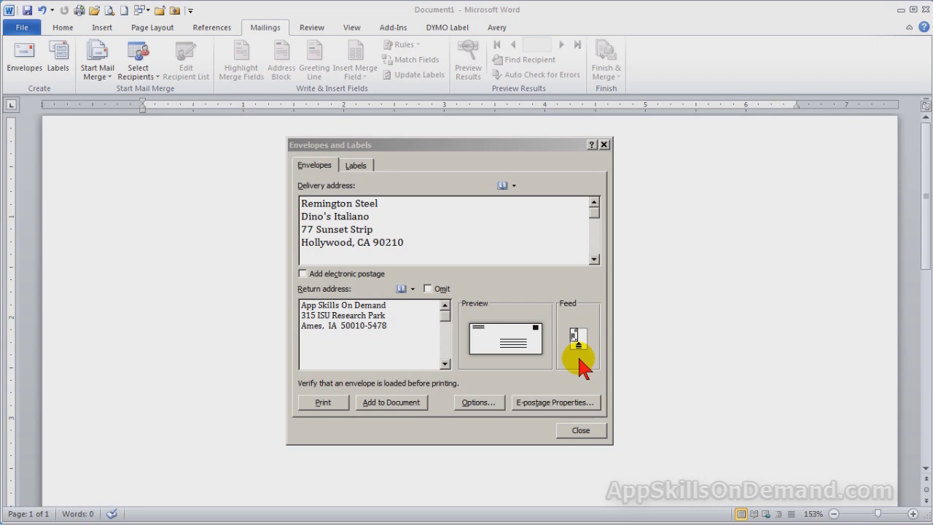
left_click(583, 353)
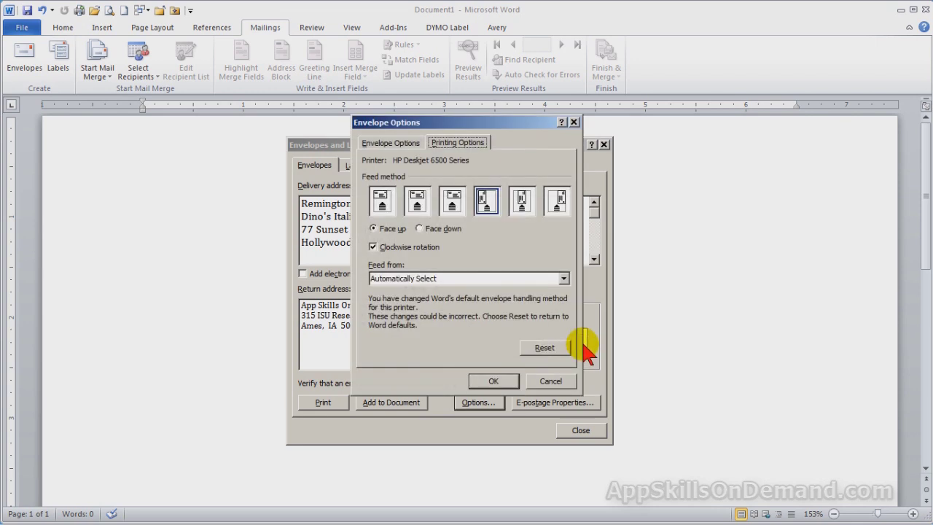
left_click(421, 231)
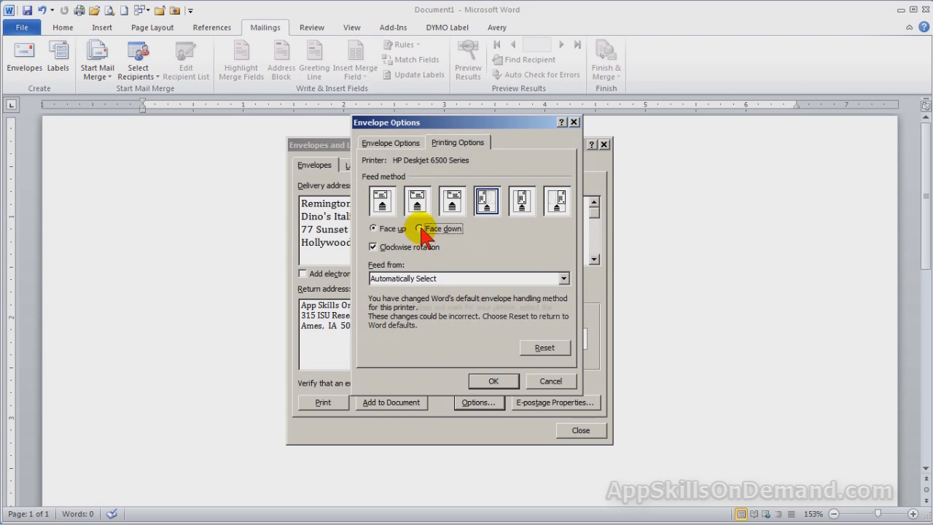
left_click(489, 204)
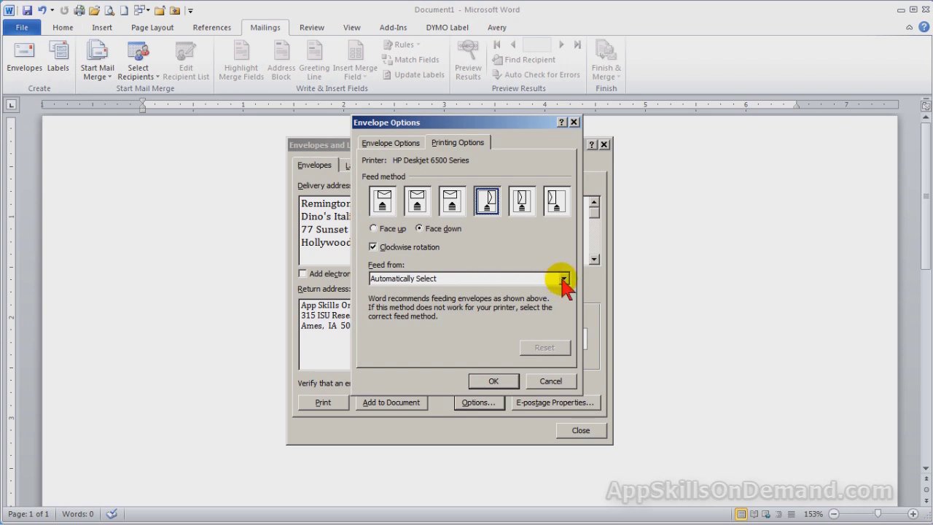
left_click(493, 381)
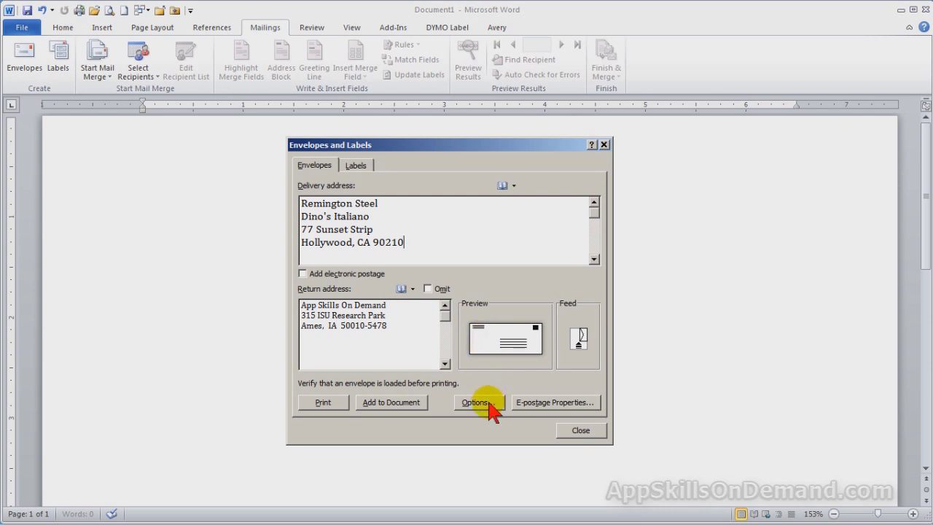
- Open the envelope options and choose the Size 10 (4 1/8 x 9 1/2 in) envelope
left_click(486, 339)
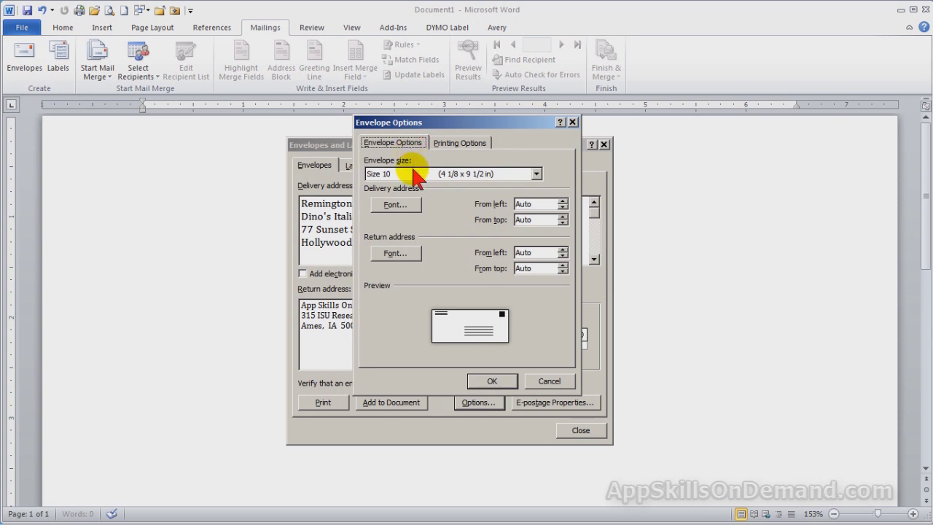
left_click(539, 176)
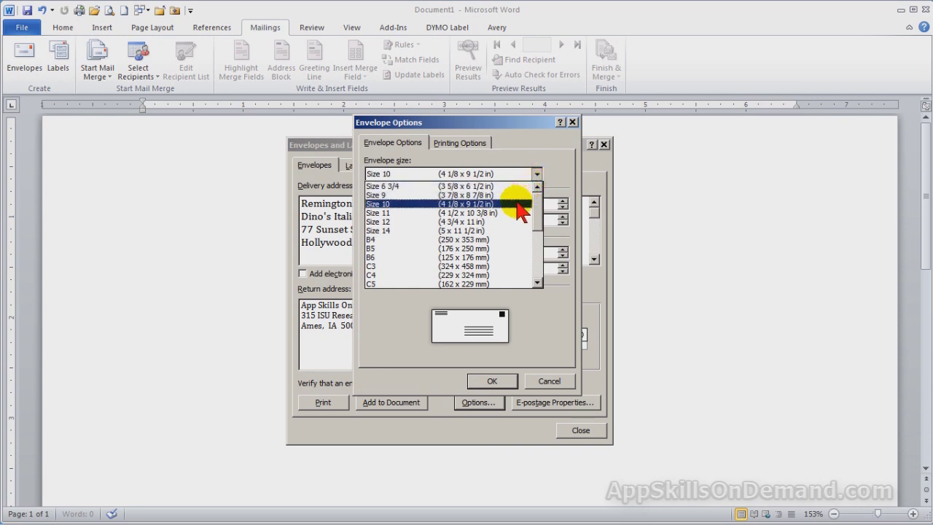
left_click(518, 204)
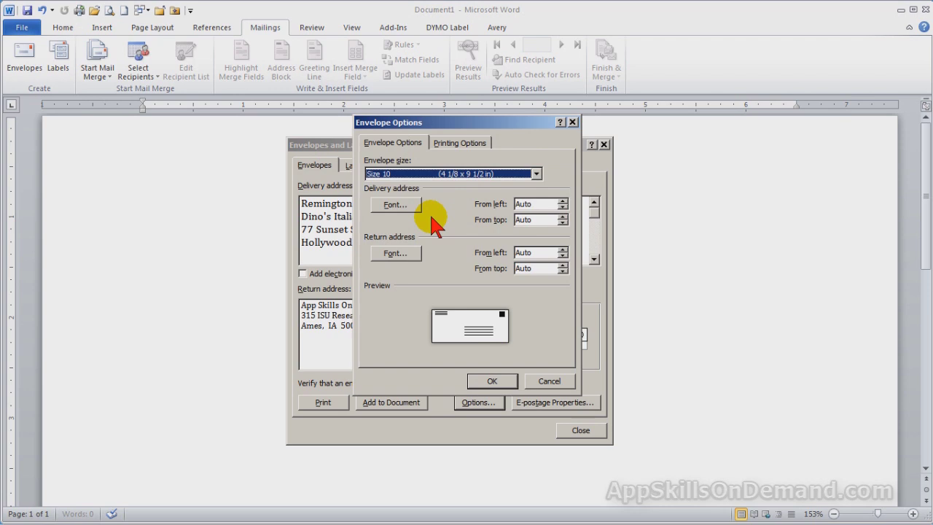
- Format the delivery address font as Arial, Bold, size 14
left_click(395, 206)
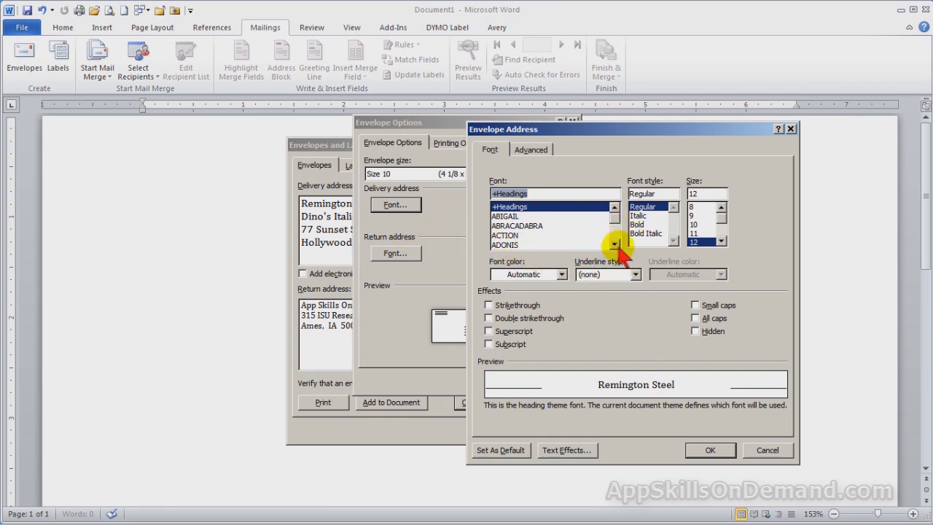
scroll(614, 245, "down", 4)
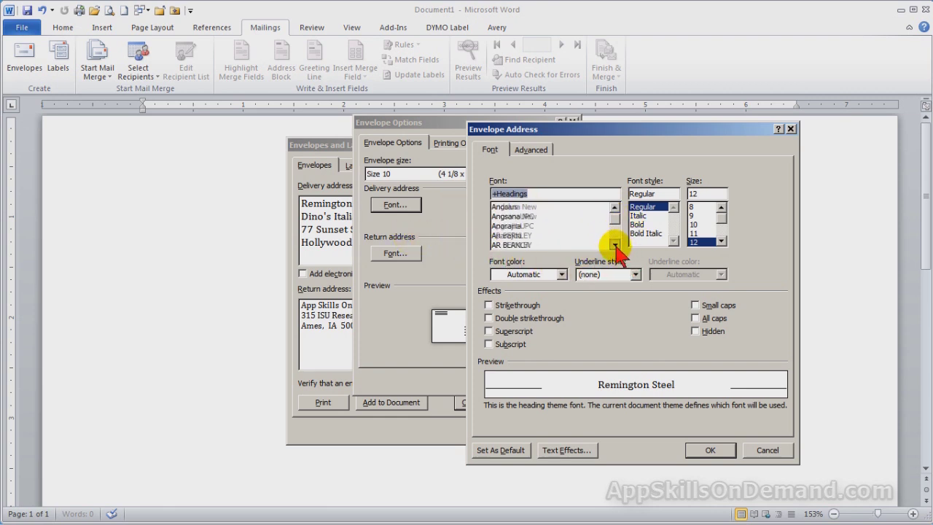
scroll(615, 244, "down", 6)
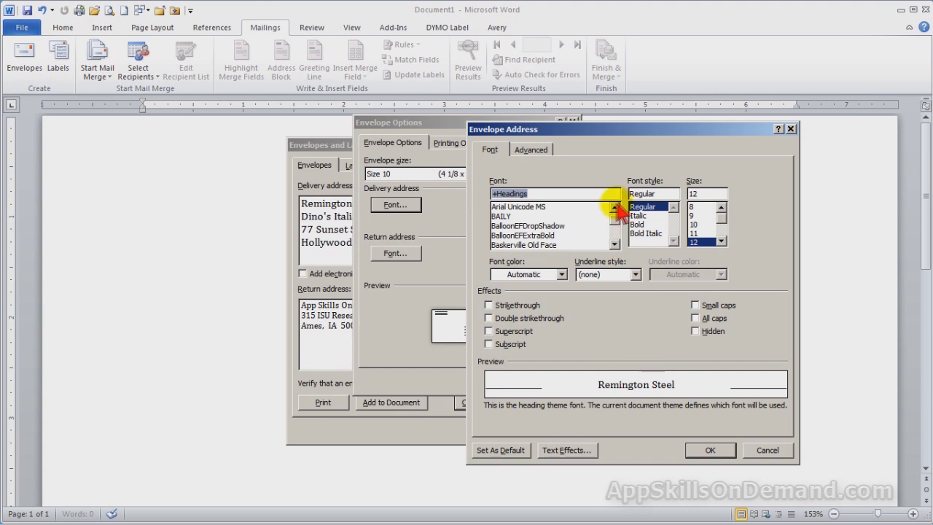
scroll(615, 207, "up", 4)
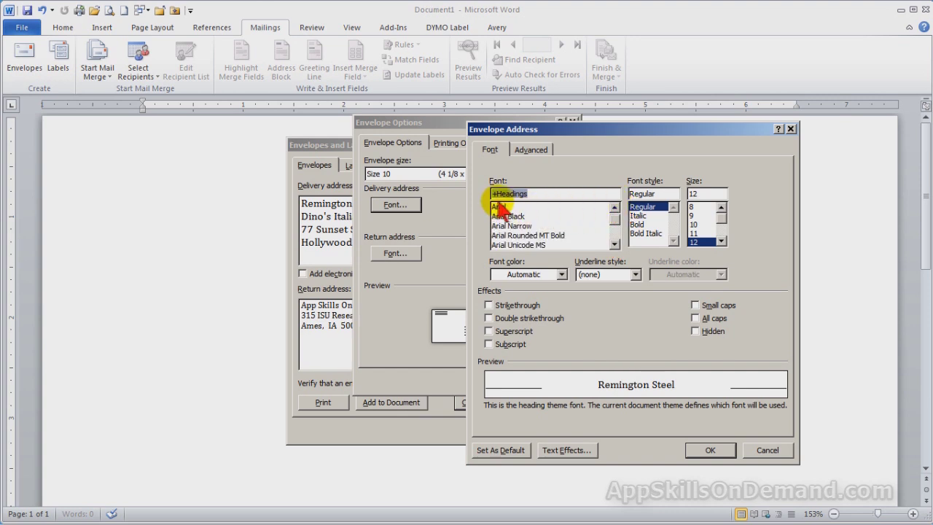
left_click(499, 207)
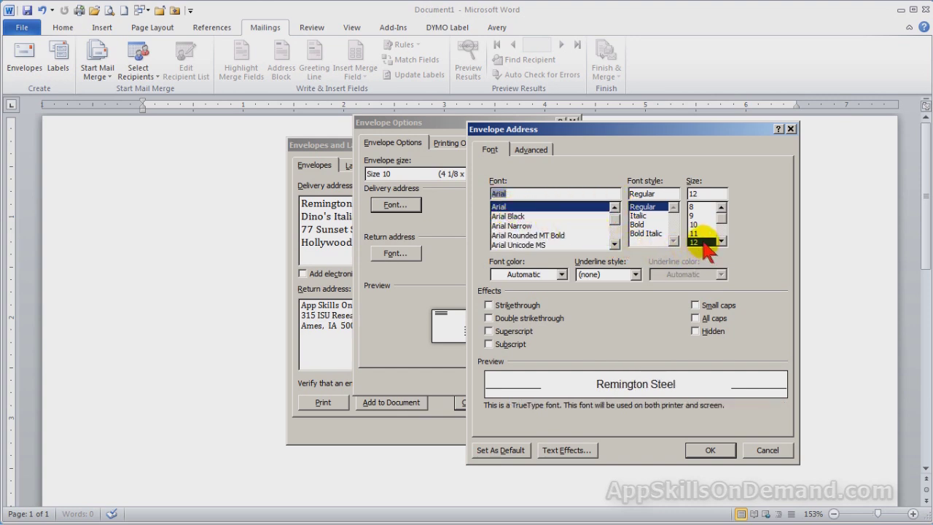
left_click(638, 225)
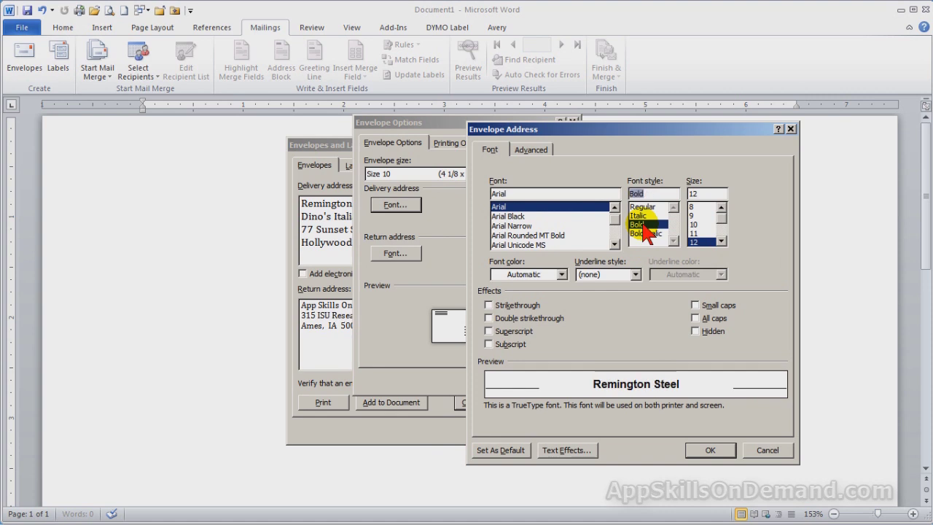
left_click(721, 241)
left_click(701, 241)
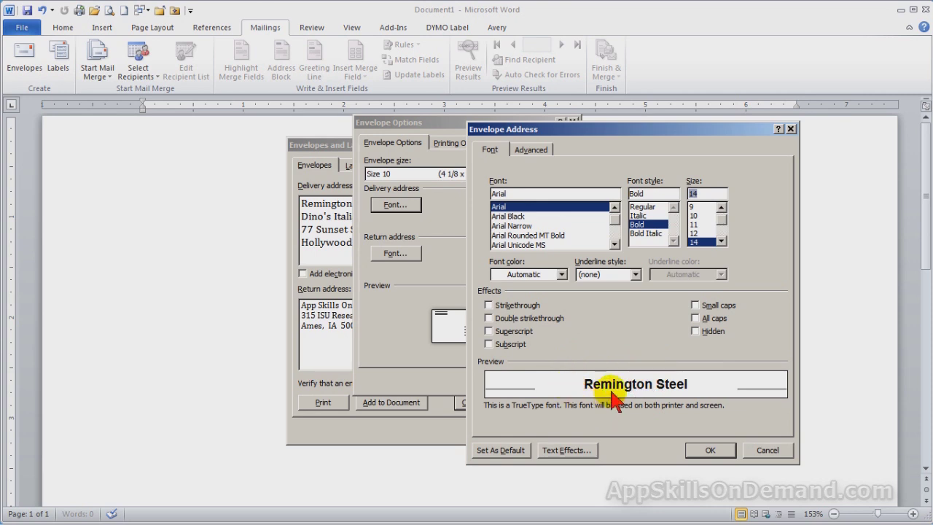
left_click(710, 450)
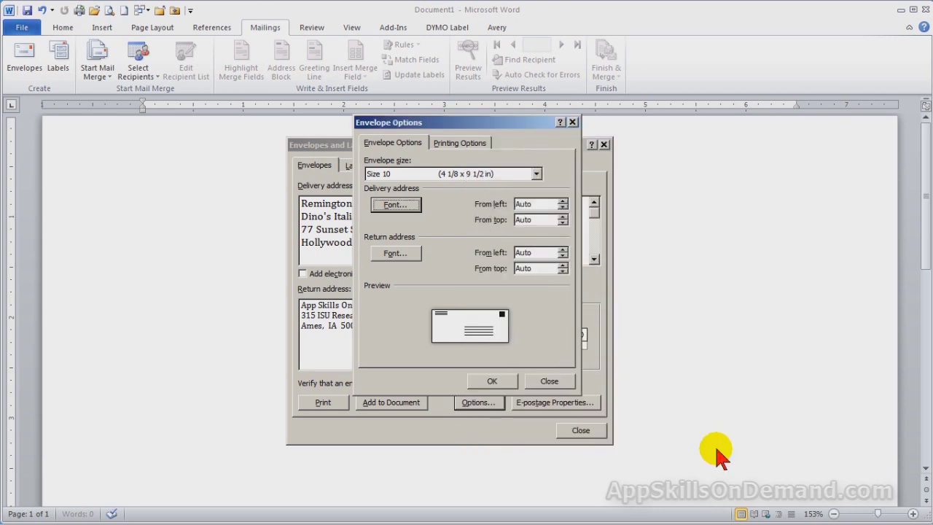
- Adjust the delivery address's distance from the left edge to sit slightly left of its automatic position, and accept the envelope options
left_click(562, 201)
left_click(563, 201)
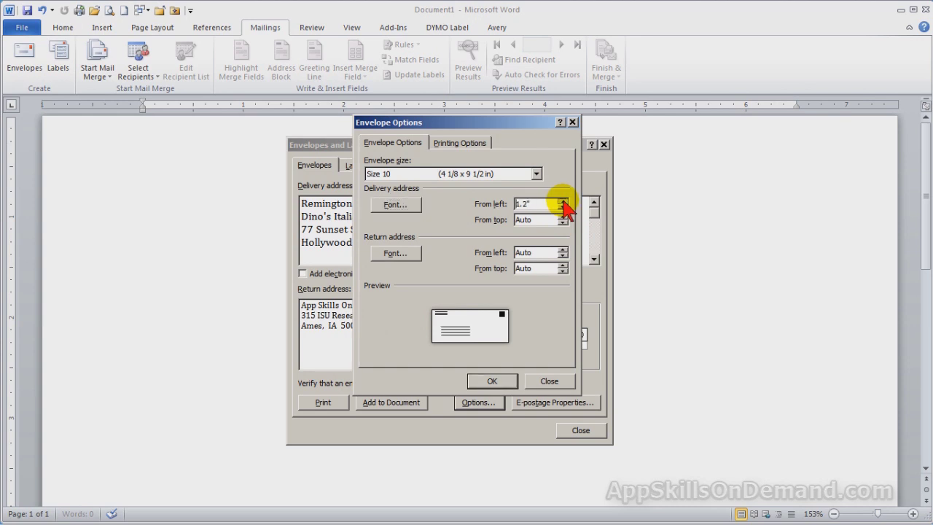
left_click(562, 201)
left_click(562, 201)
left_click(563, 201)
left_click(563, 201)
left_click(562, 202)
left_click(562, 201)
left_click(563, 201)
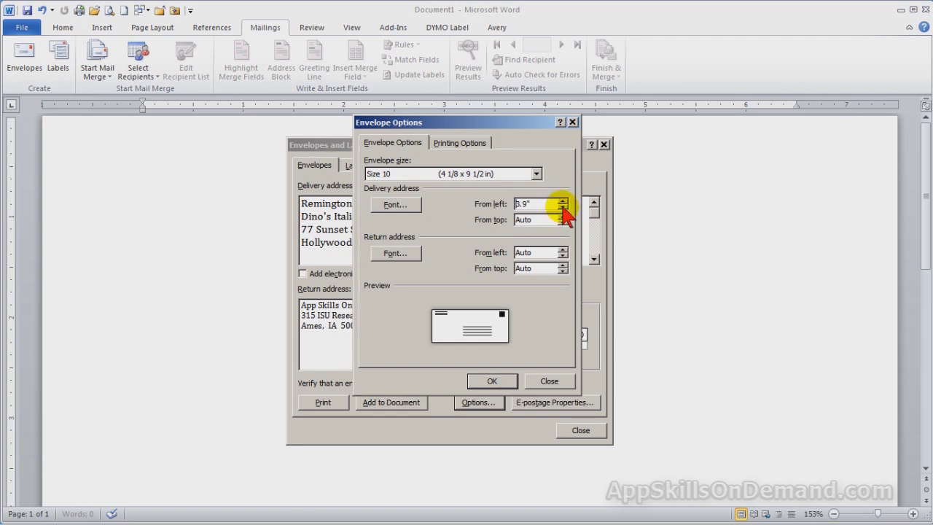
left_click(562, 202)
left_click(562, 207)
left_click(562, 207)
left_click(562, 207)
left_click(563, 207)
left_click(493, 381)
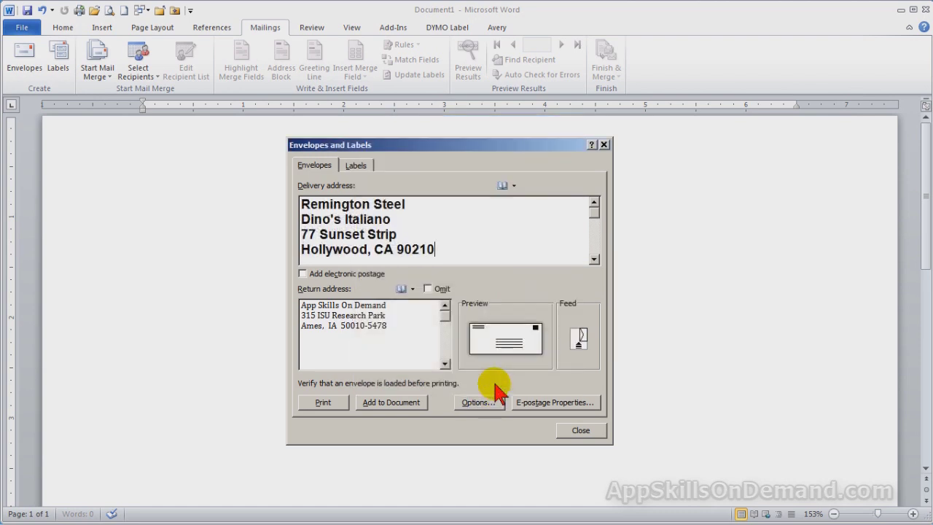